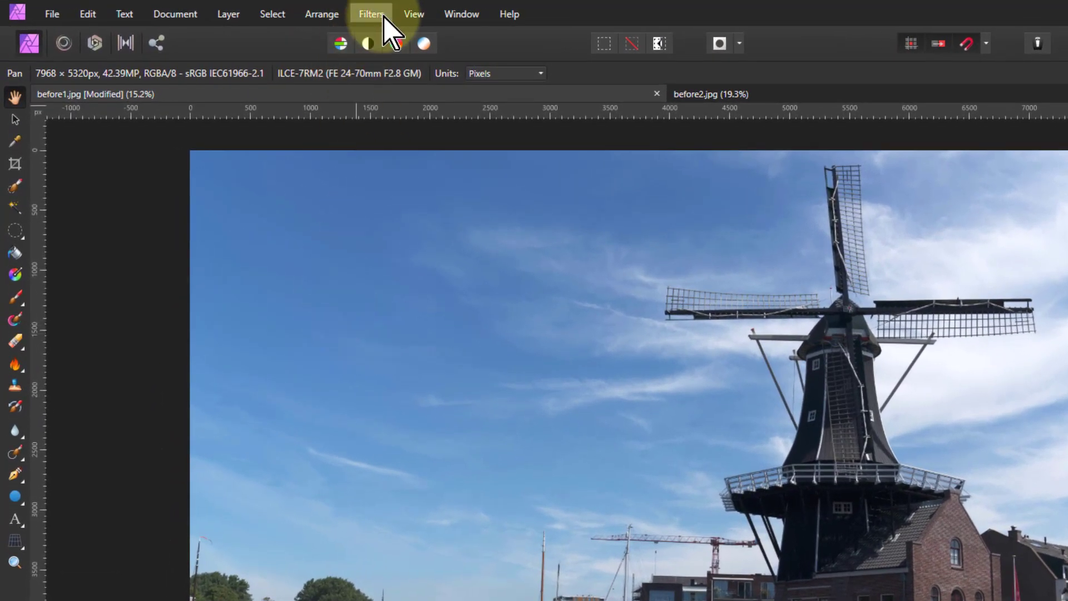
- Open the Macro panel from View > Studio so it docks beside the windmill photo
{"action": "left_click", "coordinate": [414, 14]}
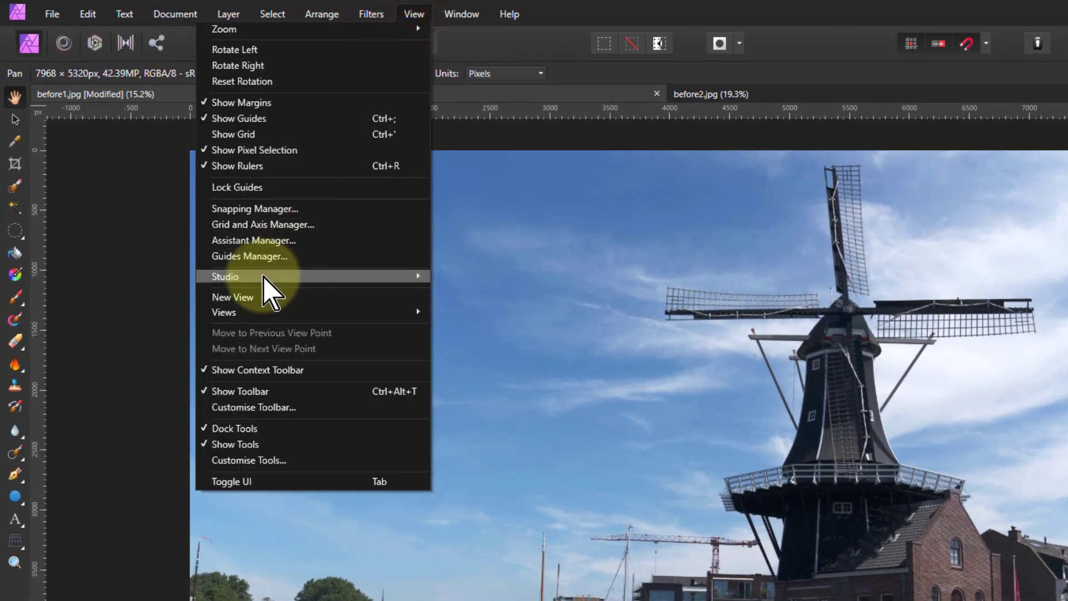
{"action": "mouse_move", "coordinate": [269, 276]}
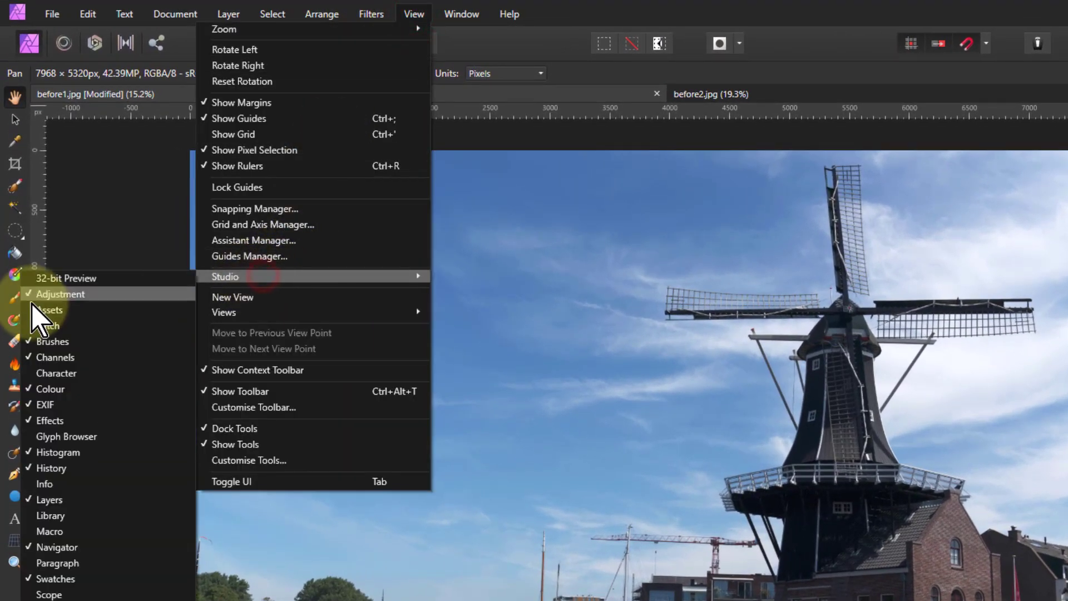
{"action": "left_click", "coordinate": [83, 531]}
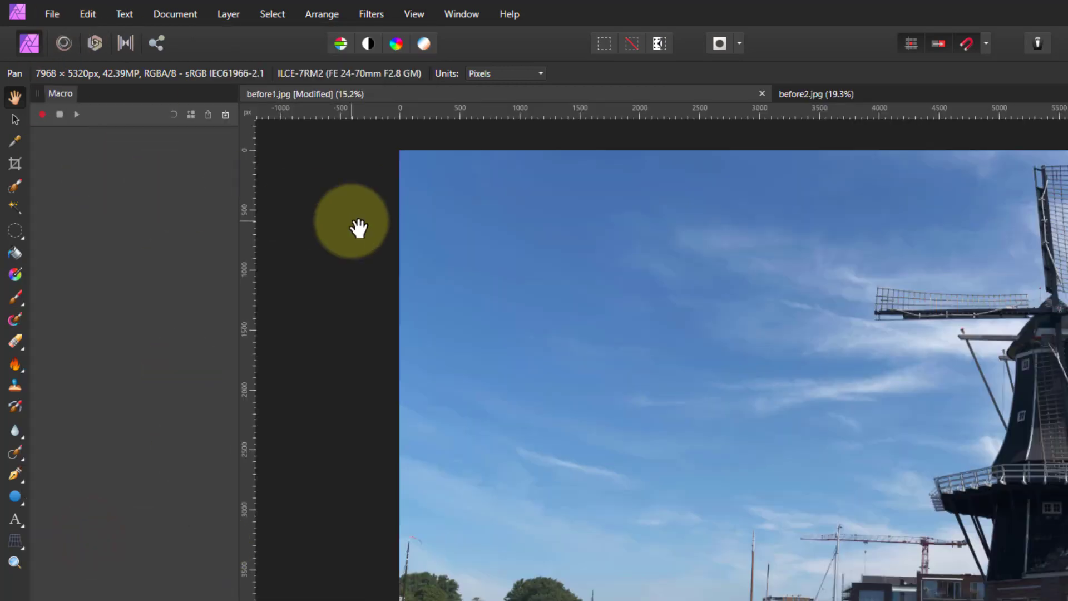
{"action": "scroll", "coordinate": [359, 228], "scroll_direction": "right", "scroll_amount": 3}
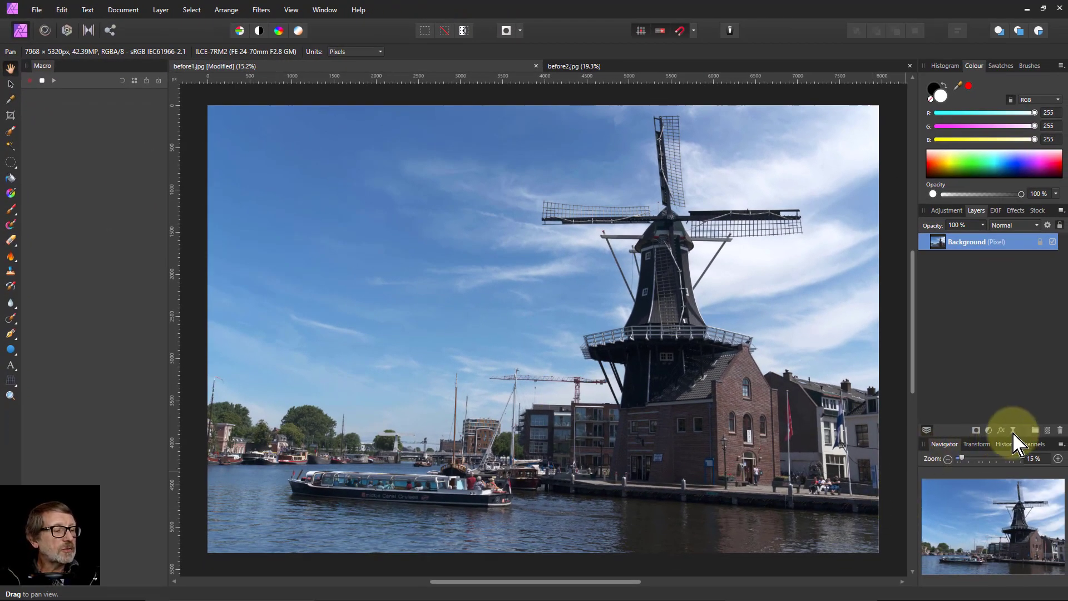
- Add a Live Vignette filter layer to the windmill photo
{"action": "left_click", "coordinate": [1013, 431]}
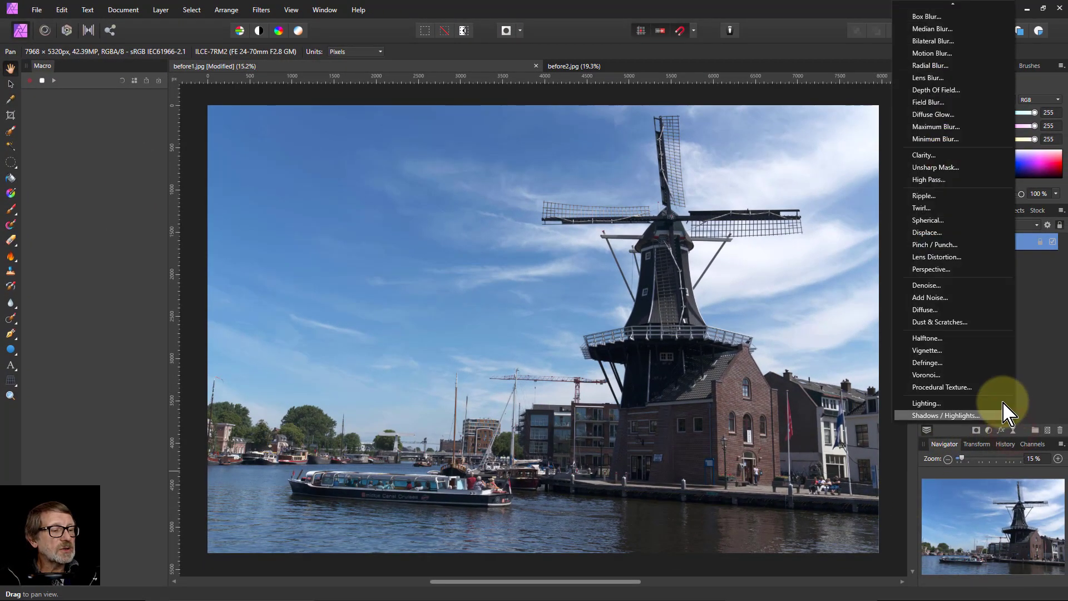
{"action": "left_click", "coordinate": [948, 351]}
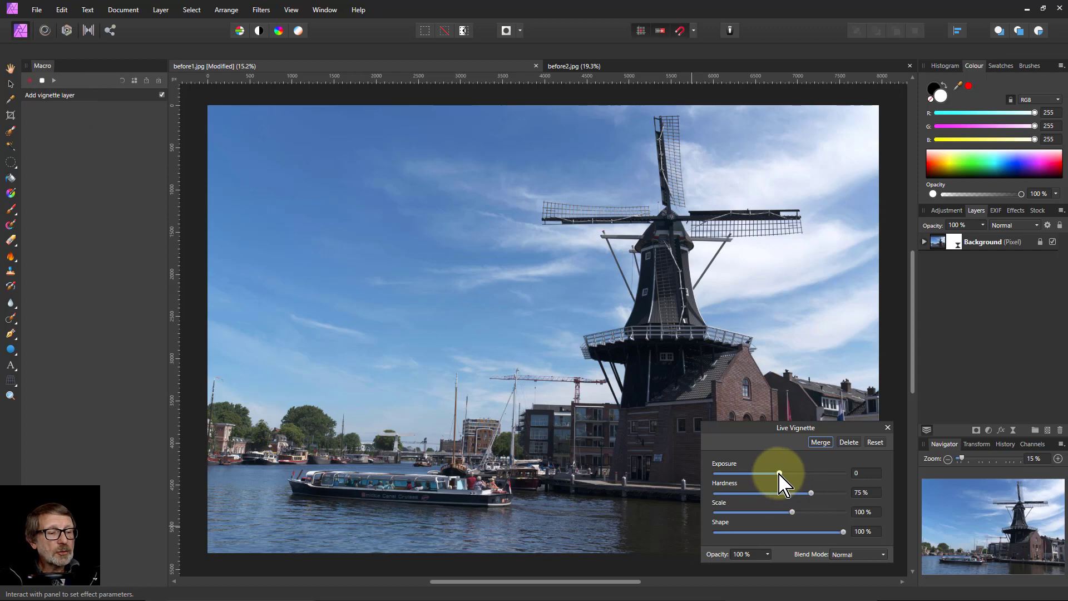
- Set the vignette to Exposure -2.504, Hardness 17%, Shape 68% and Scale 226%
{"action": "left_click_drag", "start_coordinate": [779, 473], "coordinate": [694, 485]}
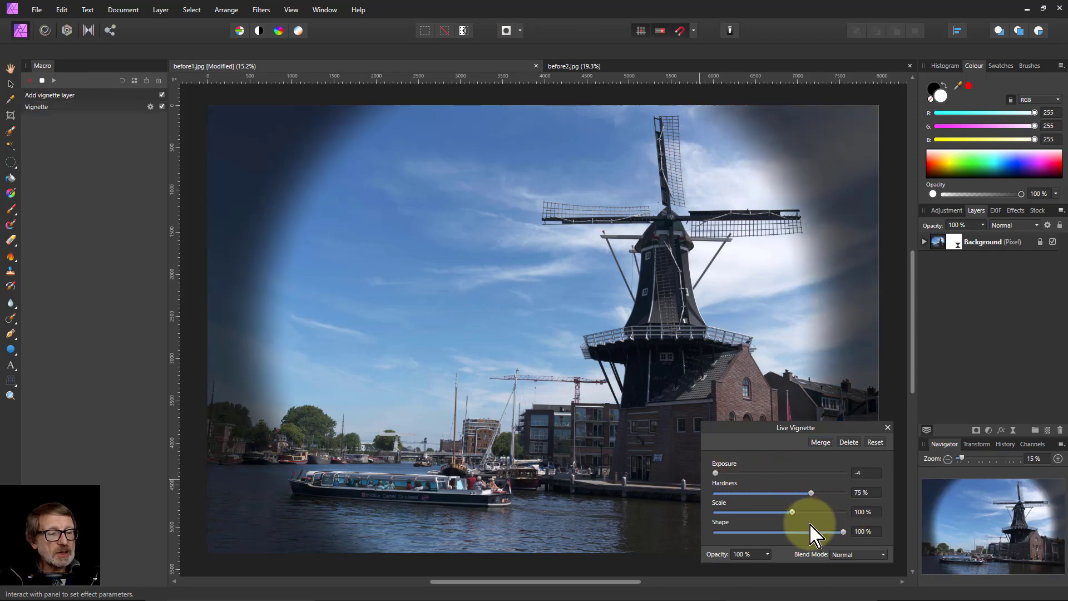
{"action": "left_click_drag", "start_coordinate": [794, 513], "coordinate": [782, 511]}
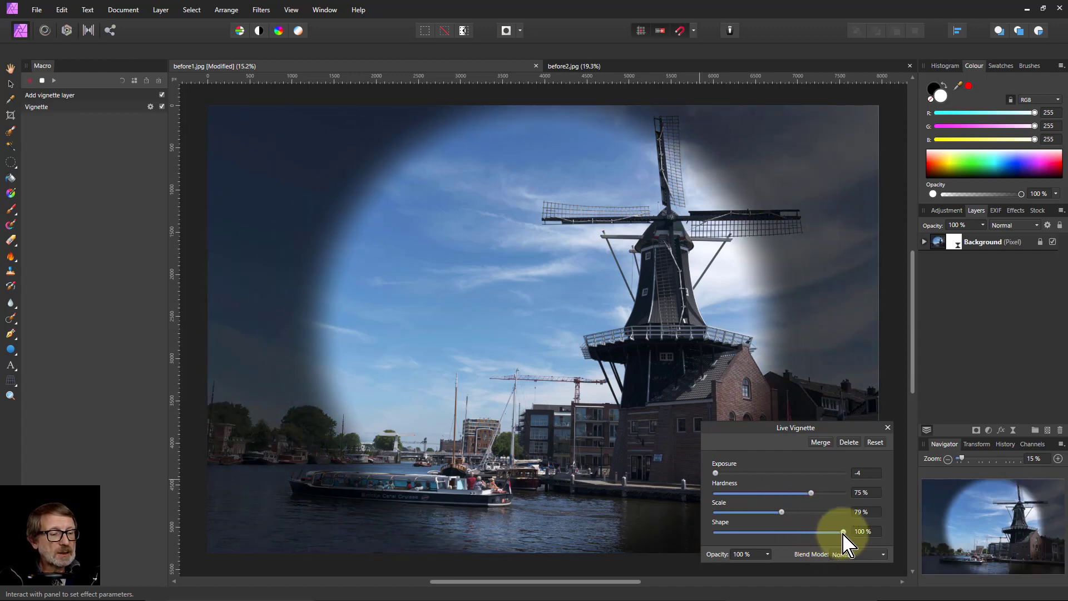
{"action": "left_click_drag", "start_coordinate": [841, 532], "coordinate": [803, 533]}
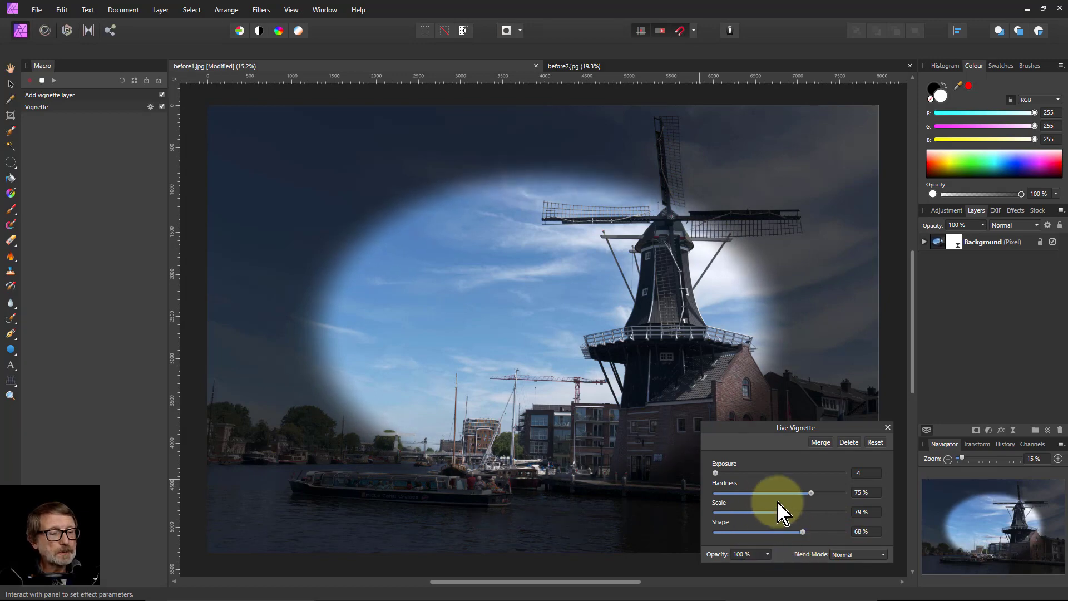
{"action": "left_click_drag", "start_coordinate": [811, 493], "coordinate": [821, 512]}
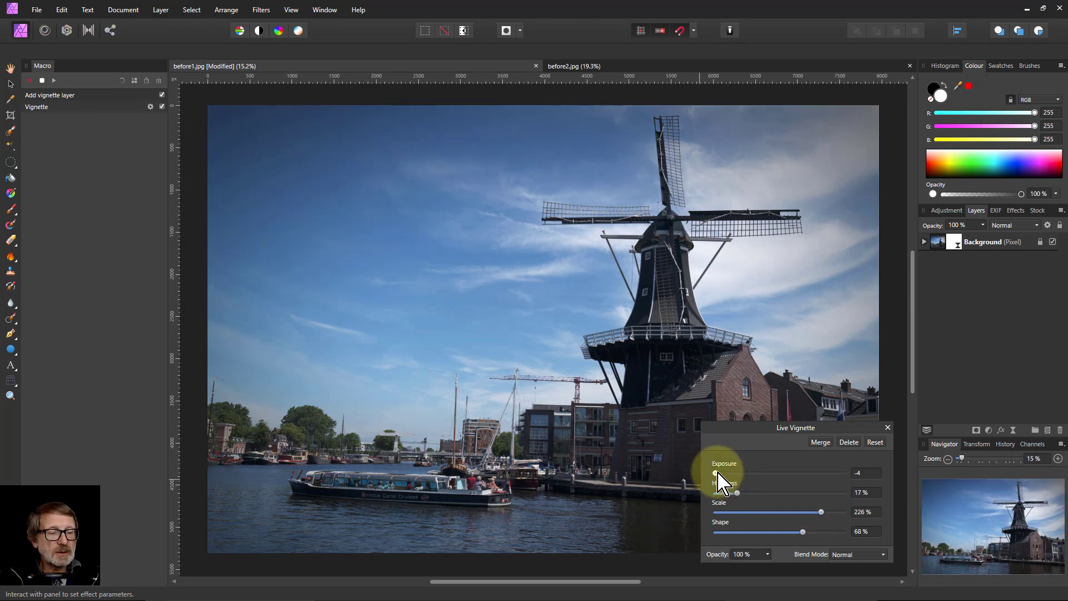
{"action": "left_click_drag", "start_coordinate": [718, 473], "coordinate": [739, 474]}
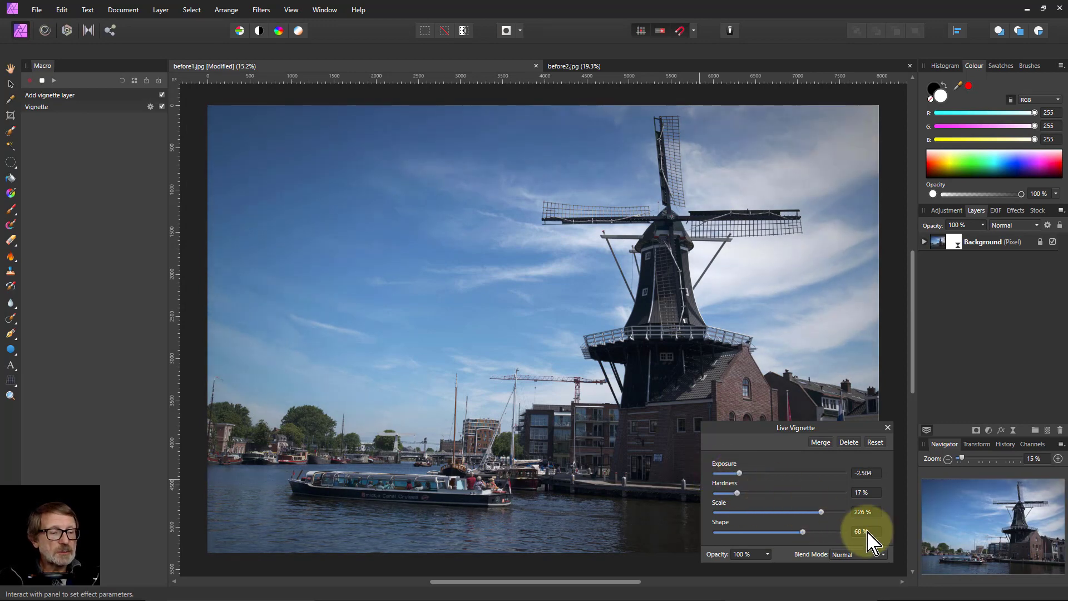
{"action": "left_click_drag", "start_coordinate": [821, 511], "coordinate": [821, 513]}
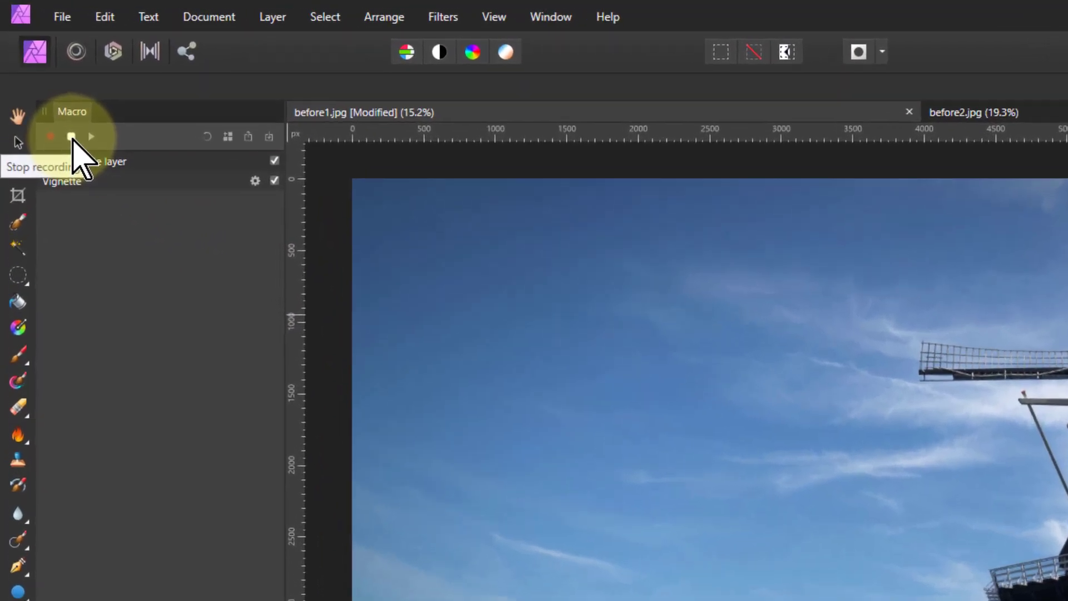
- Stop recording and open the recorded Vignette step's parameter settings
{"action": "left_click", "coordinate": [71, 136]}
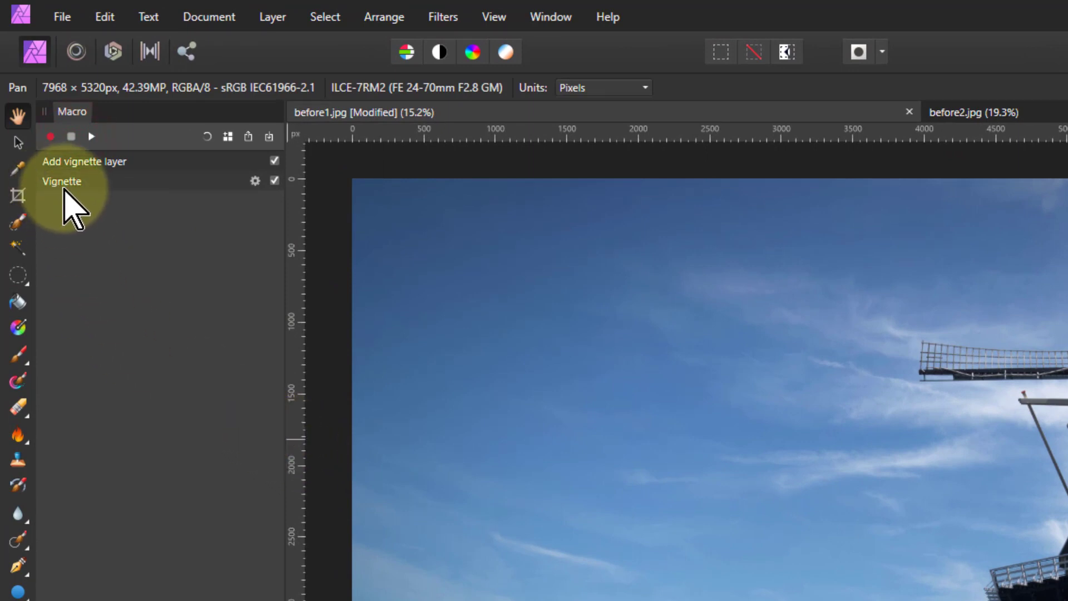
{"action": "left_click", "coordinate": [255, 181]}
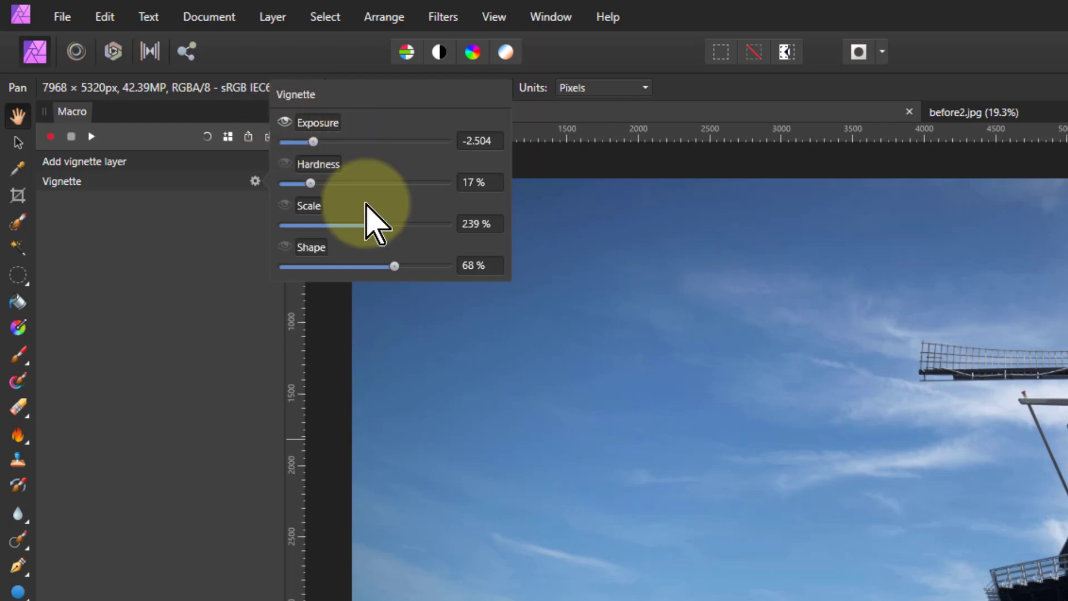
- Rename the Exposure parameter to Darkness and Hardness to Softness
{"action": "double_click", "coordinate": [327, 122]}
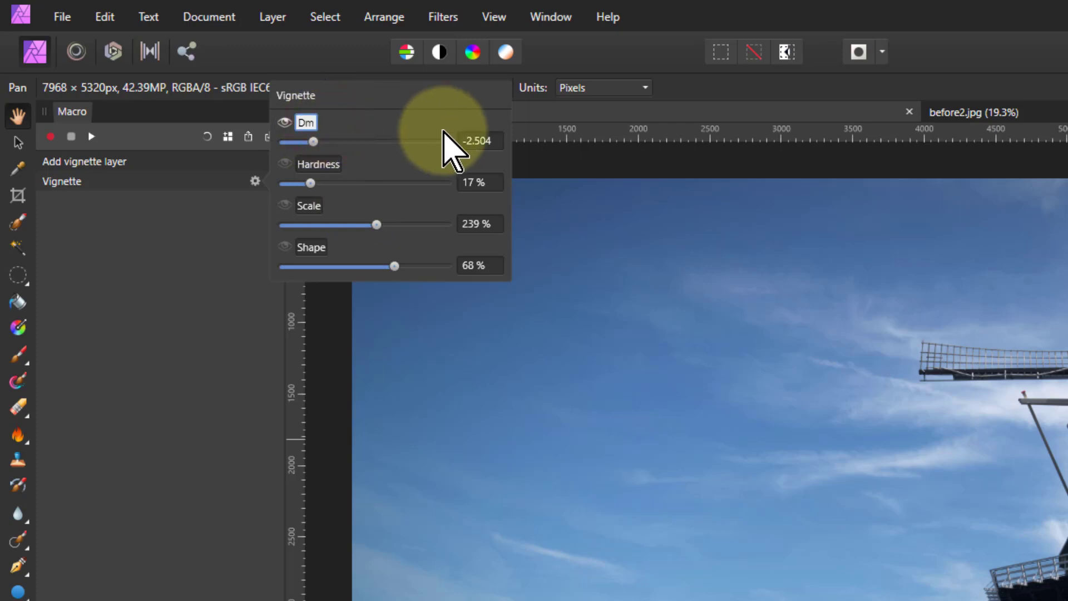
{"action": "type", "text": "Darkness"}
{"action": "key", "text": "Return"}
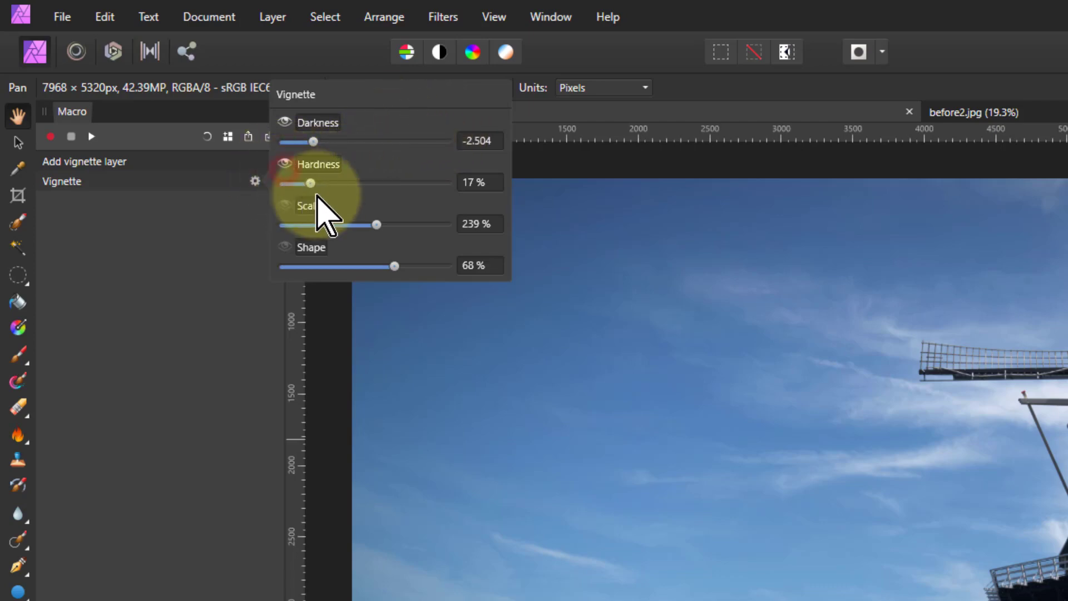
{"action": "double_click", "coordinate": [318, 164]}
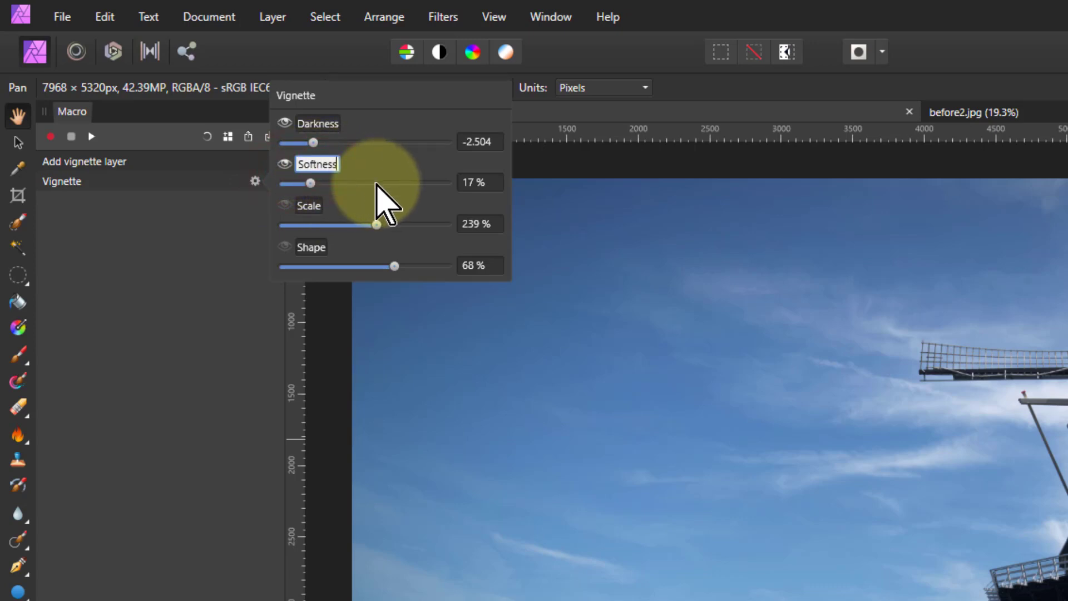
{"action": "type", "text": "Softness"}
{"action": "key", "text": "Return"}
- Expose the Scale and Shape parameters, renaming them Size and Ovalness
{"action": "left_click", "coordinate": [285, 205]}
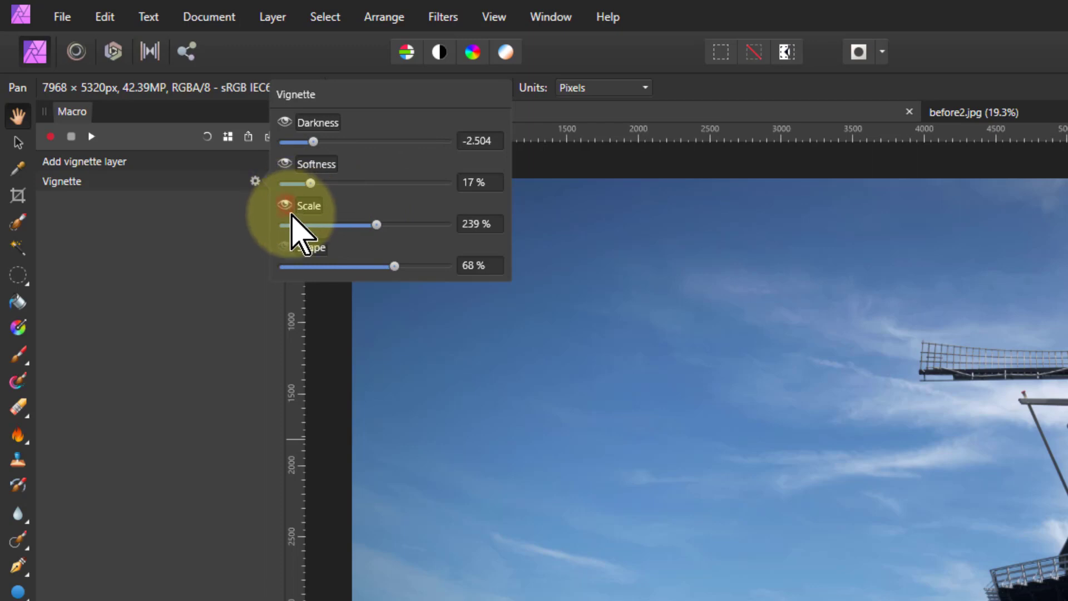
{"action": "double_click", "coordinate": [309, 207]}
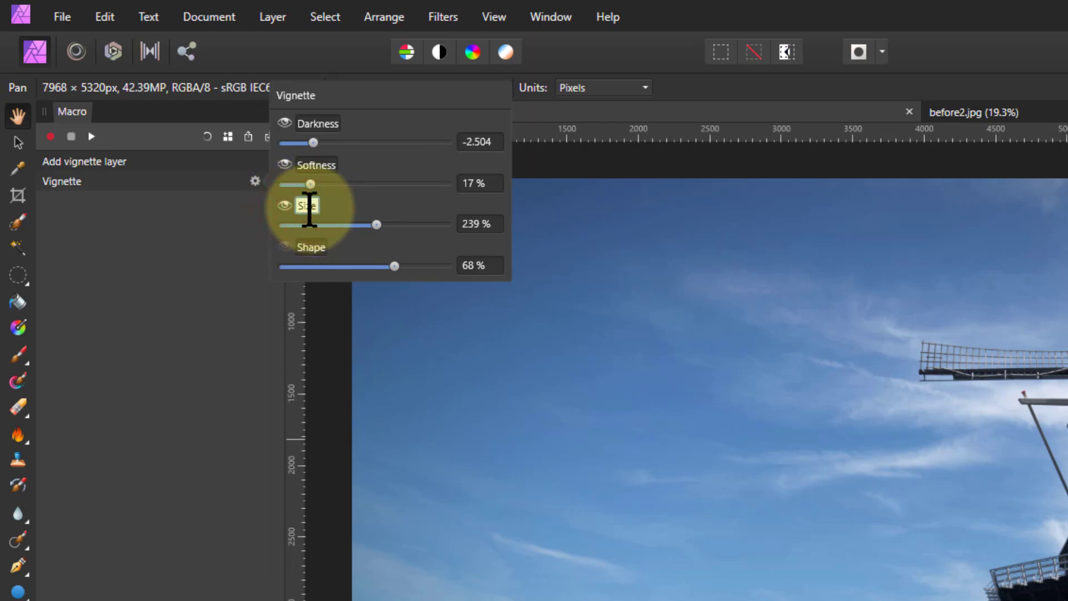
{"action": "key", "text": "Return"}
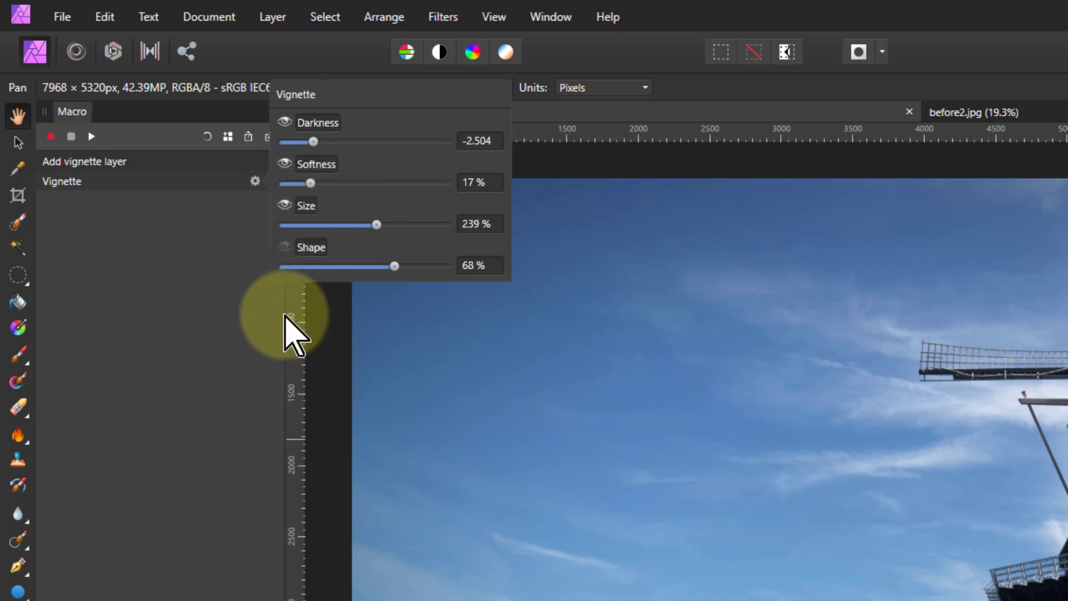
{"action": "left_click", "coordinate": [285, 247]}
{"action": "double_click", "coordinate": [316, 247]}
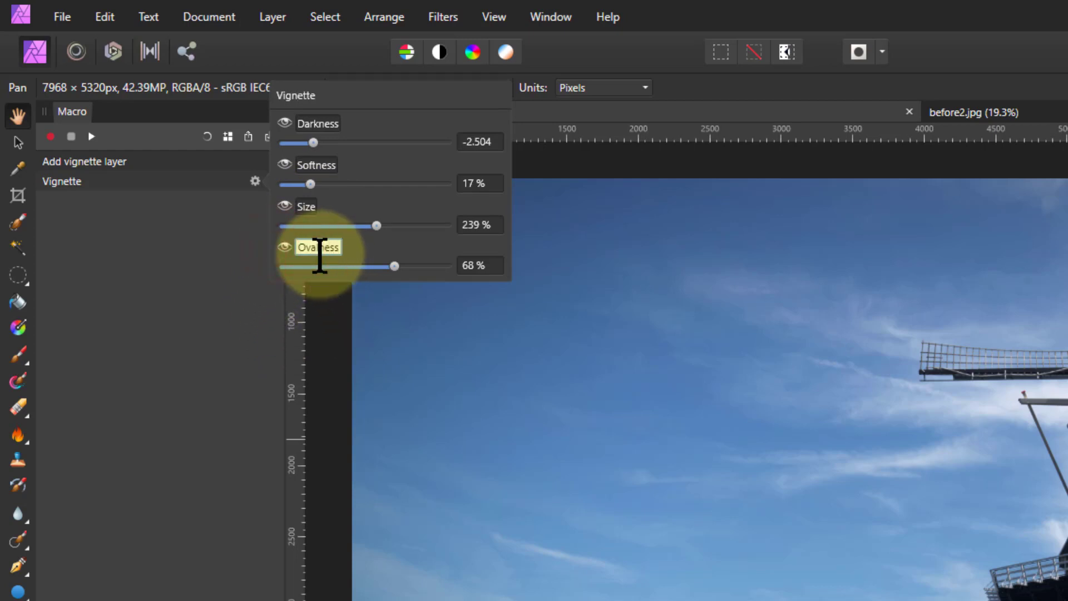
{"action": "key", "text": "Return"}
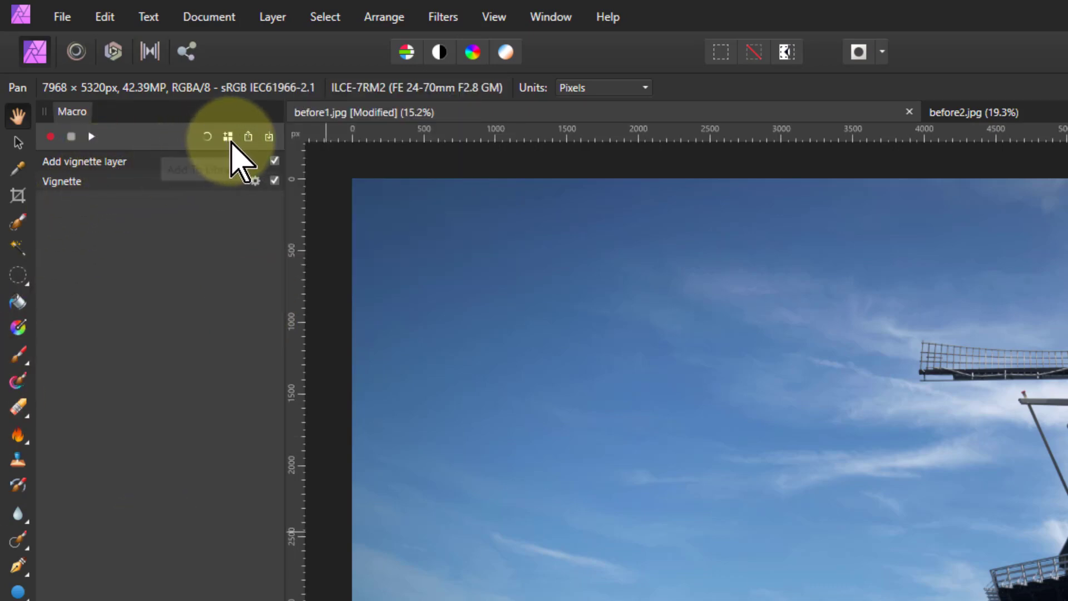
- Add the macro to the library as 'Soft vignette' in the Playpen category
{"action": "left_click", "coordinate": [228, 137]}
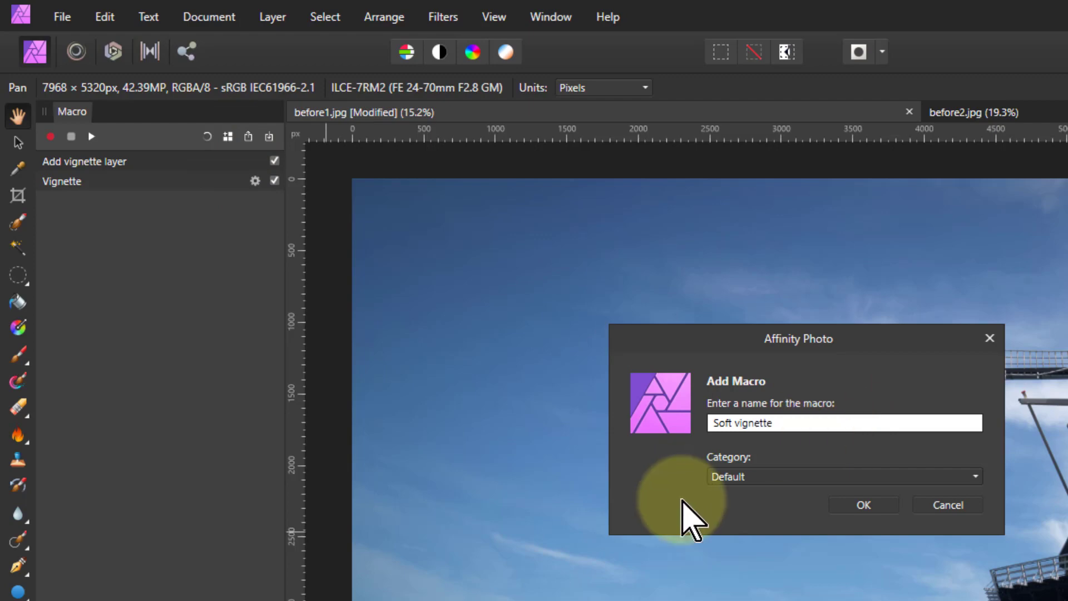
{"action": "left_click", "coordinate": [755, 479]}
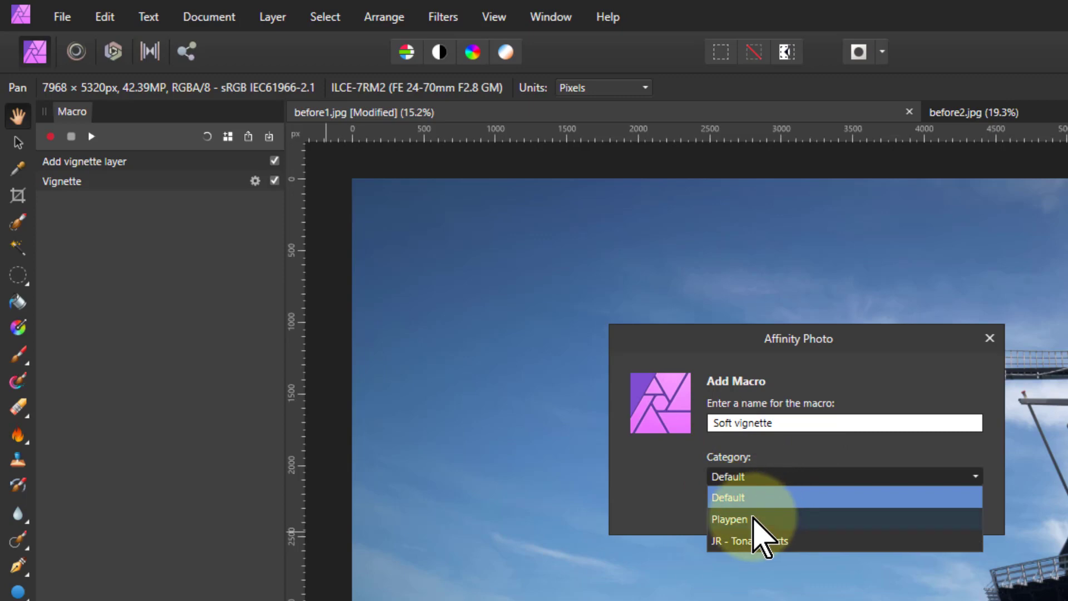
{"action": "left_click", "coordinate": [731, 521]}
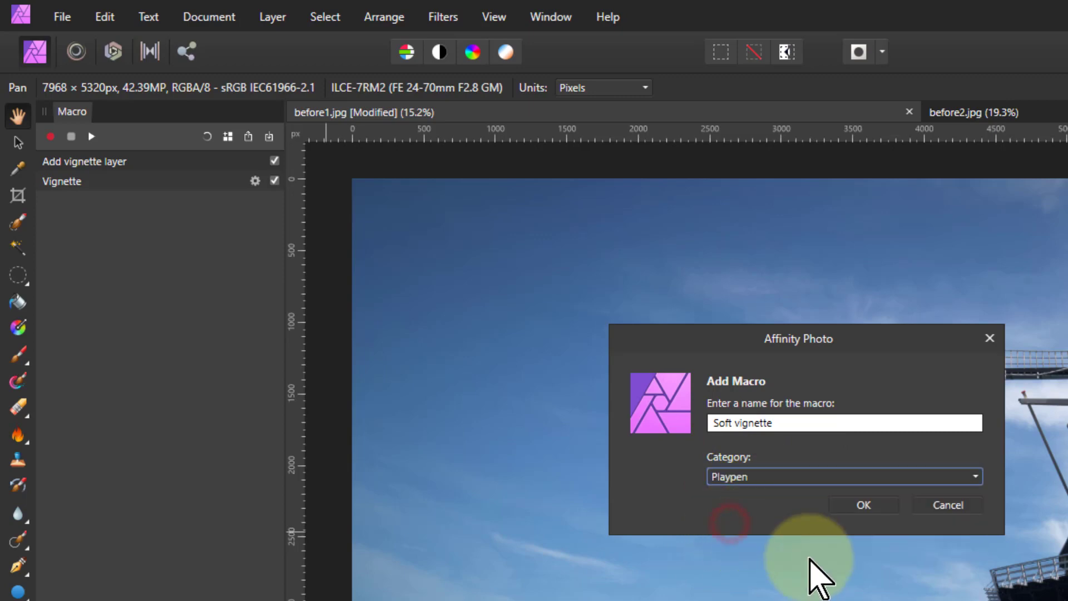
{"action": "left_click", "coordinate": [864, 506]}
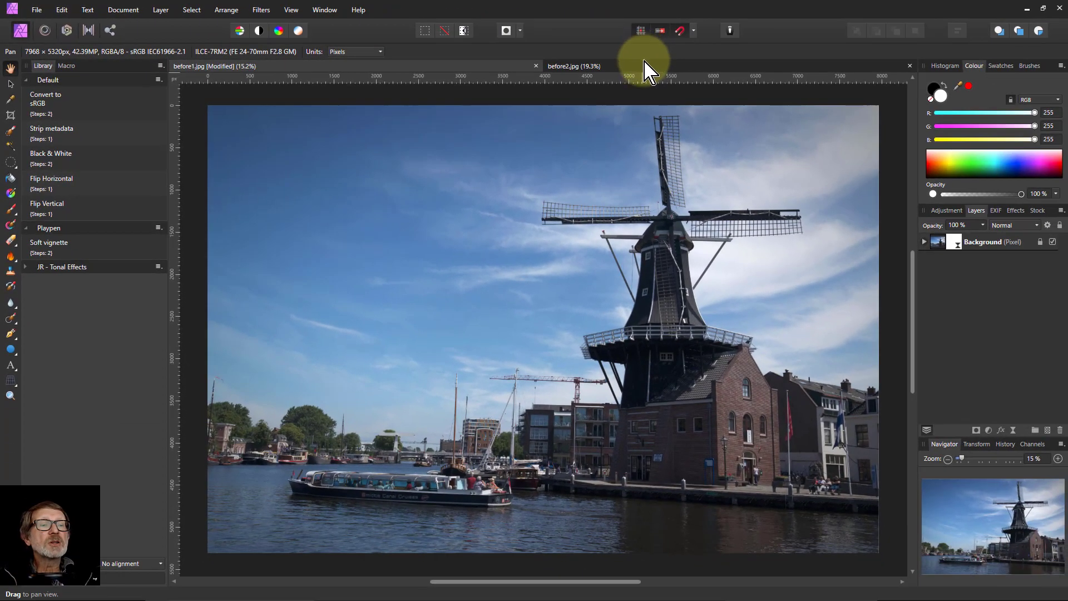
- Switch to before2.jpg and run the Soft vignette macro from the Library
{"action": "left_click", "coordinate": [693, 70]}
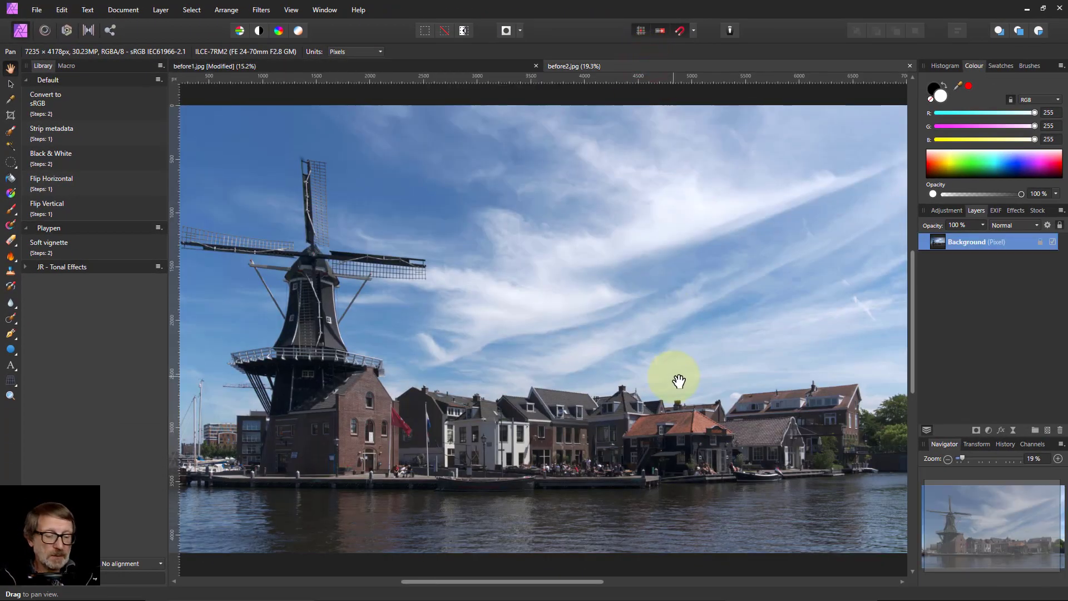
{"action": "scroll", "coordinate": [678, 381], "scroll_direction": "down", "scroll_amount": 1}
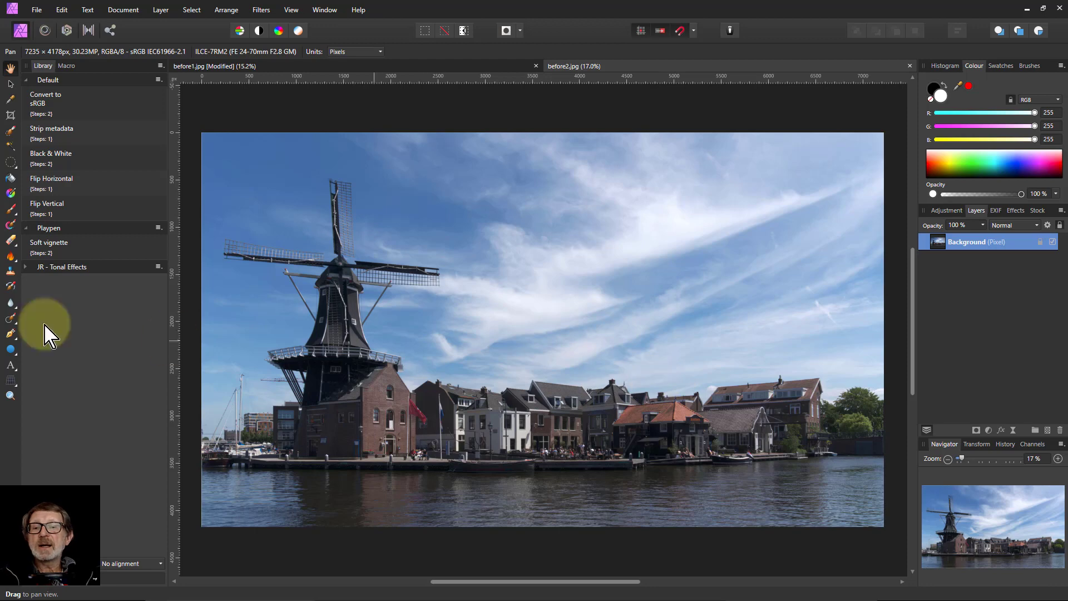
{"action": "left_click", "coordinate": [49, 257]}
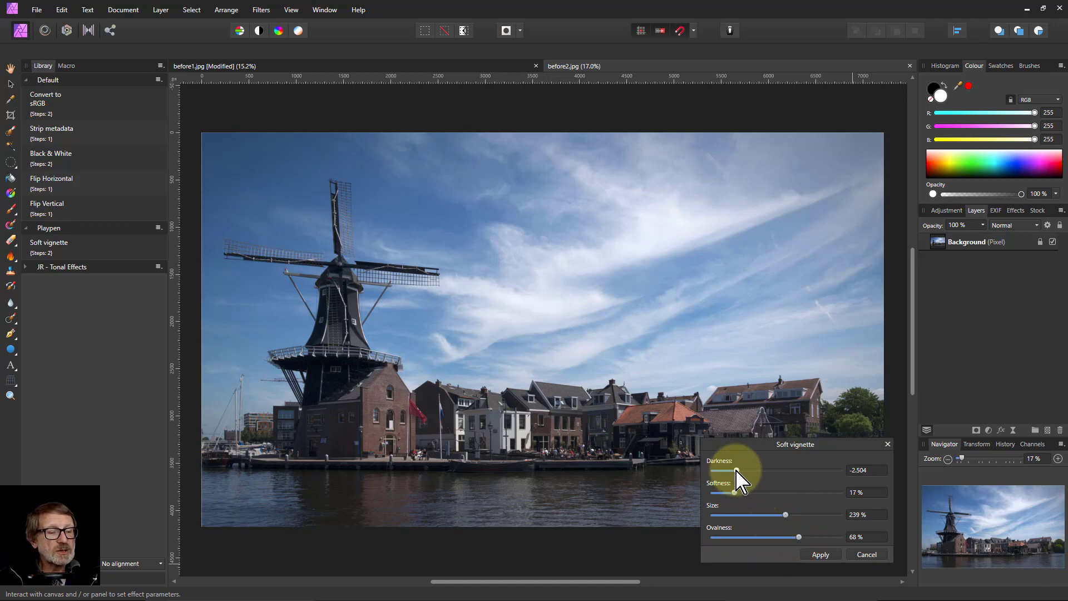
- Set the macro's Darkness to about -3.4, Ovalness to 80% and Size to 194%
{"action": "left_click_drag", "start_coordinate": [733, 473], "coordinate": [695, 479]}
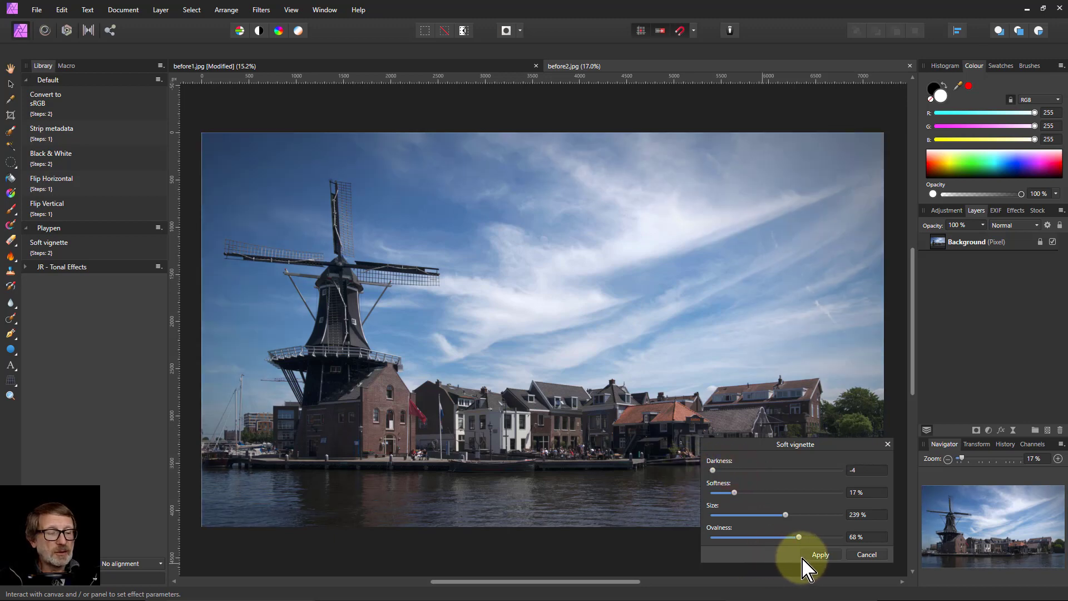
{"action": "mouse_move", "coordinate": [801, 539]}
{"action": "left_mouse_down"}
{"action": "mouse_move", "coordinate": [767, 540]}
{"action": "mouse_move", "coordinate": [841, 538]}
{"action": "mouse_move", "coordinate": [816, 538]}
{"action": "left_mouse_up"}
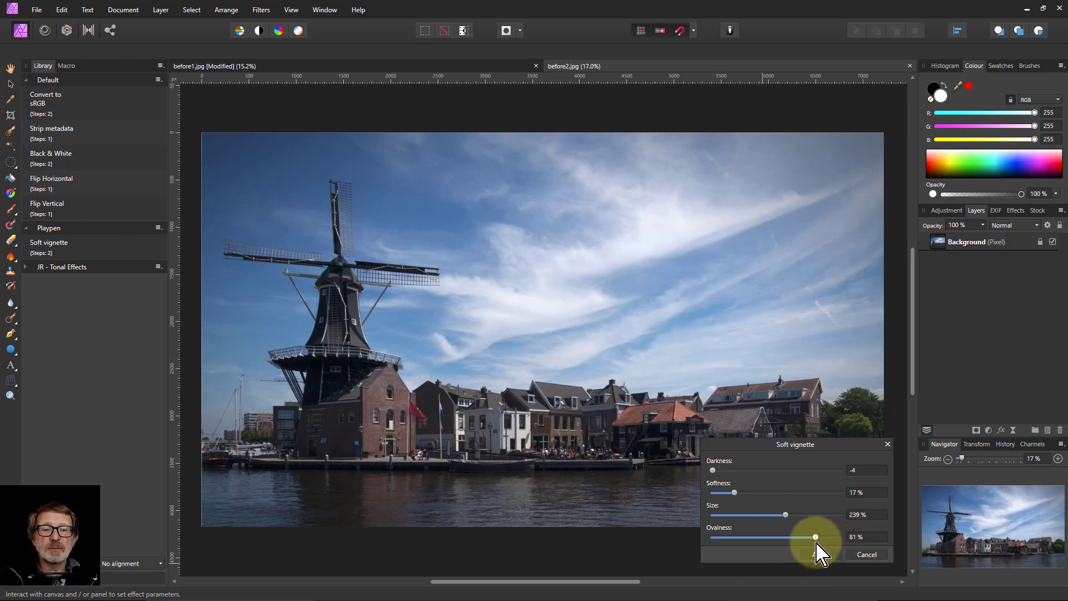
{"action": "left_click_drag", "start_coordinate": [816, 541], "coordinate": [784, 542]}
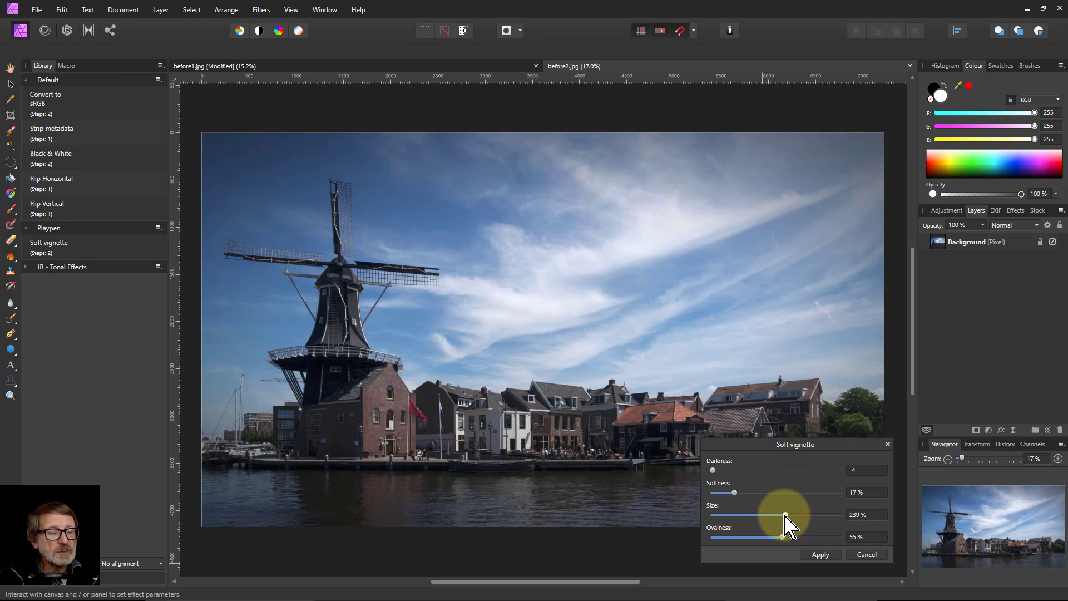
{"action": "left_click_drag", "start_coordinate": [784, 515], "coordinate": [814, 538]}
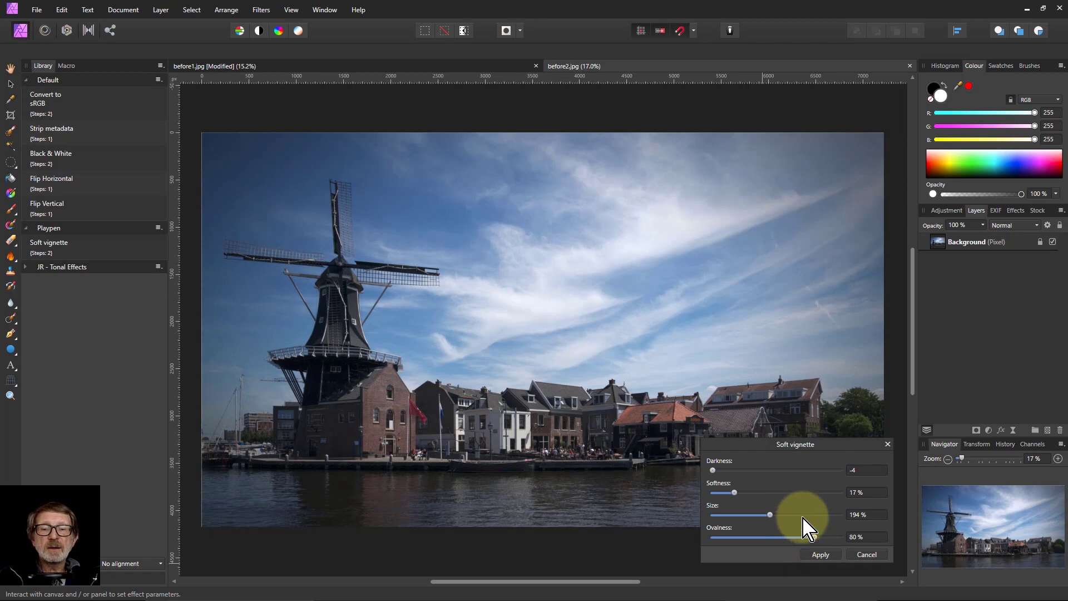
{"action": "left_click_drag", "start_coordinate": [713, 470], "coordinate": [721, 473]}
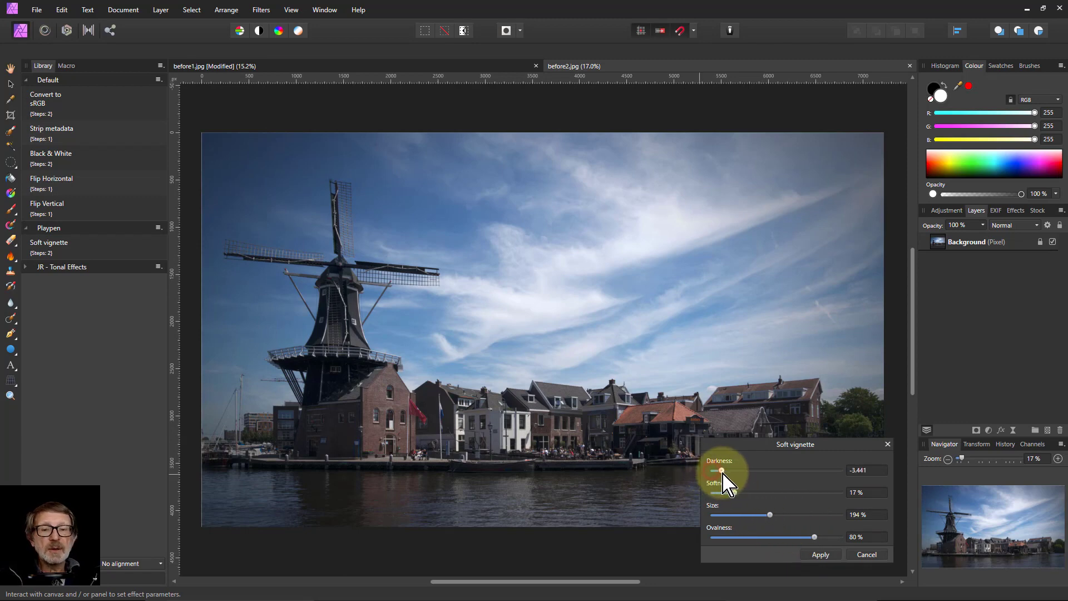